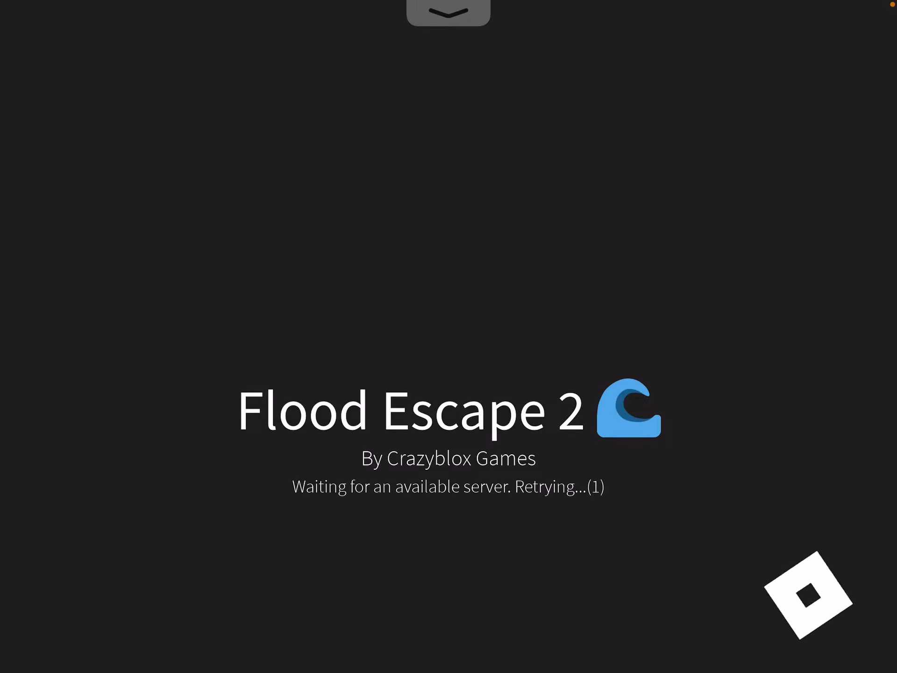
# Turn off the screen recording microphone in Control Center, then bring up the map vote list
pyautogui.moveTo(869, 3); pyautogui.dragTo(869, 211)
pyautogui.click(837, 397)
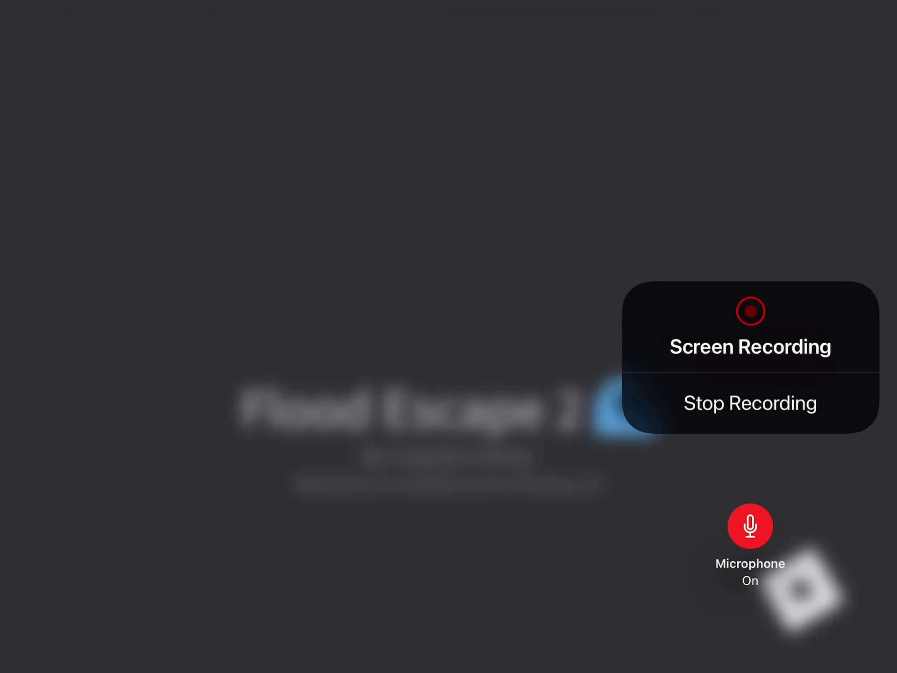
pyautogui.click(750, 525)
pyautogui.click(281, 211)
pyautogui.click(280, 210)
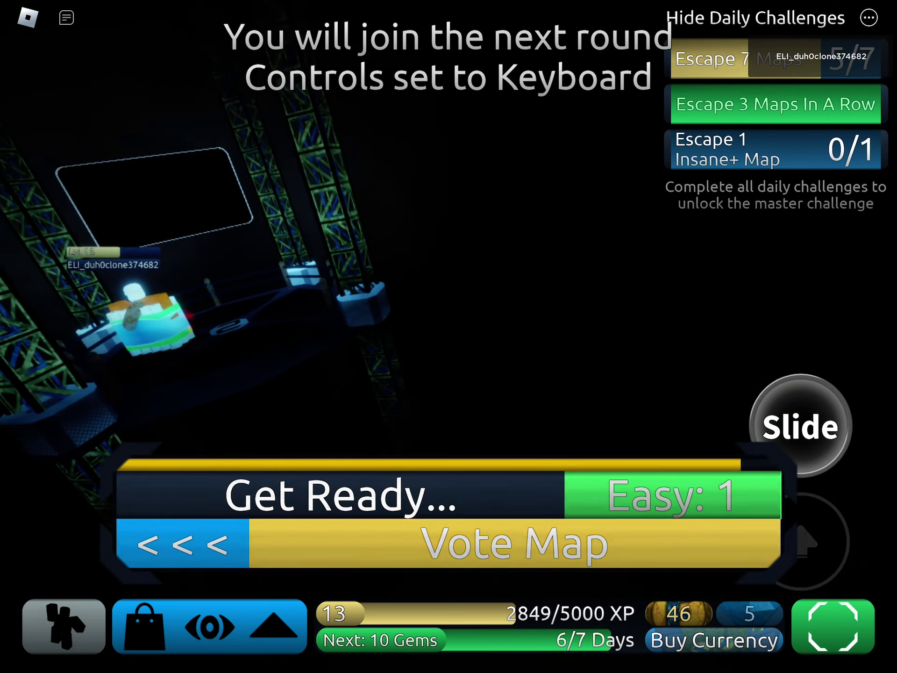
pyautogui.click(500, 537)
# Vote for Forsaken Era and start running down the water channel
pyautogui.click(281, 147)
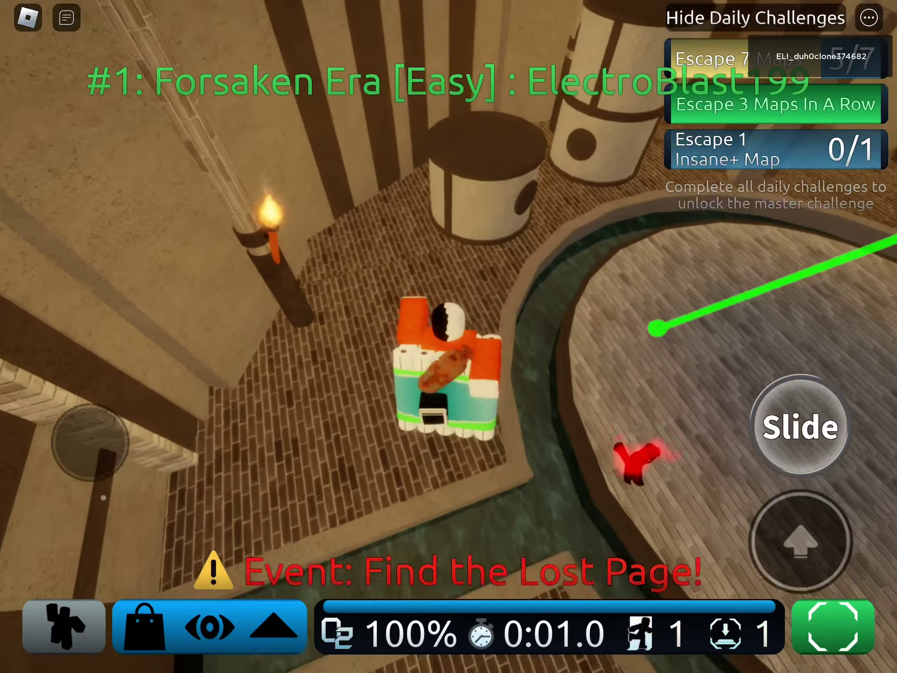
pyautogui.moveTo(491, 280); pyautogui.dragTo(490, 421)
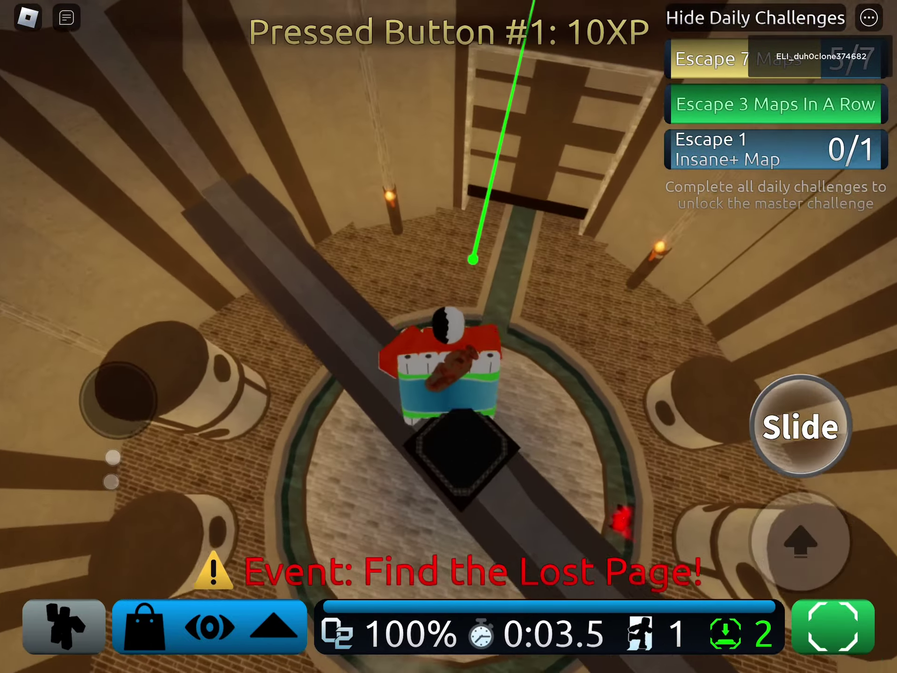
pyautogui.moveTo(491, 420)
pyautogui.mouseDown()
pyautogui.moveTo(491, 281)
pyautogui.moveTo(560, 281)
pyautogui.mouseUp()
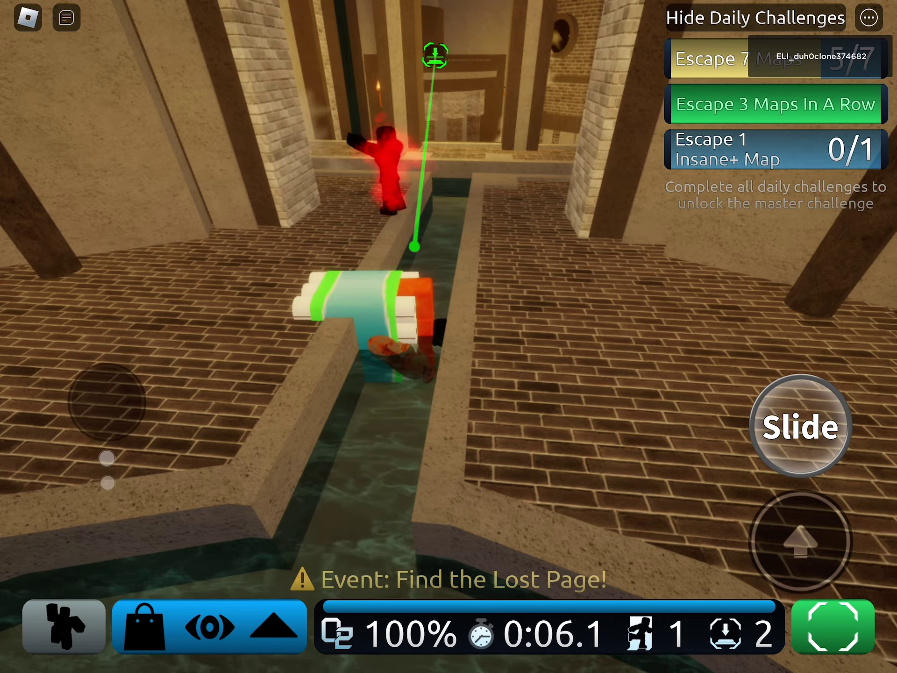
pyautogui.moveTo(491, 281); pyautogui.dragTo(561, 385)
pyautogui.moveTo(74, 468); pyautogui.dragTo(73, 519)
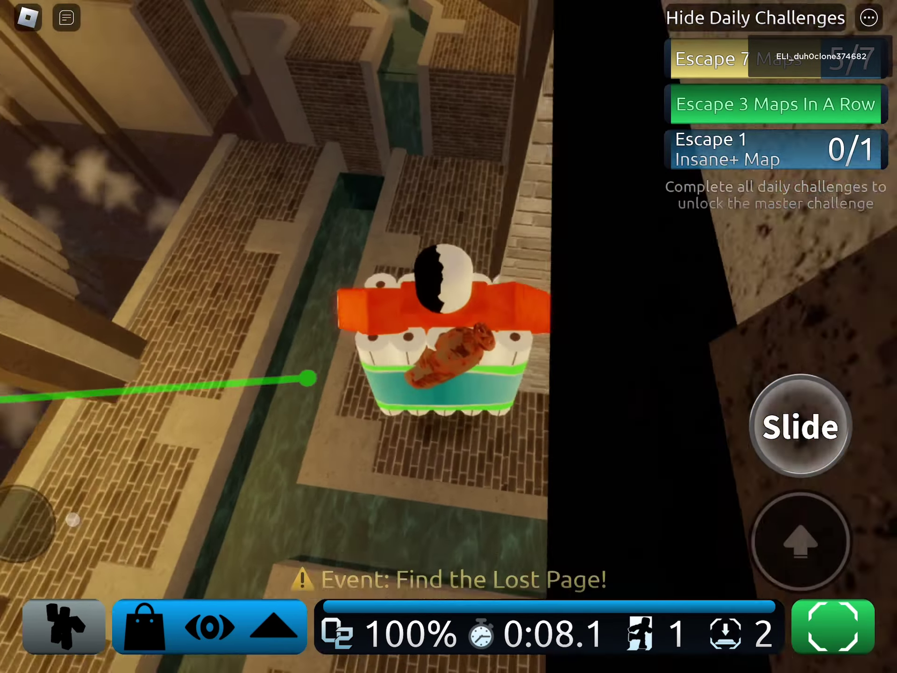
pyautogui.moveTo(85, 476); pyautogui.dragTo(110, 482)
# Advance along the wall, press the second map button, and drop down the brick shaft
pyautogui.moveTo(131, 430); pyautogui.dragTo(134, 406)
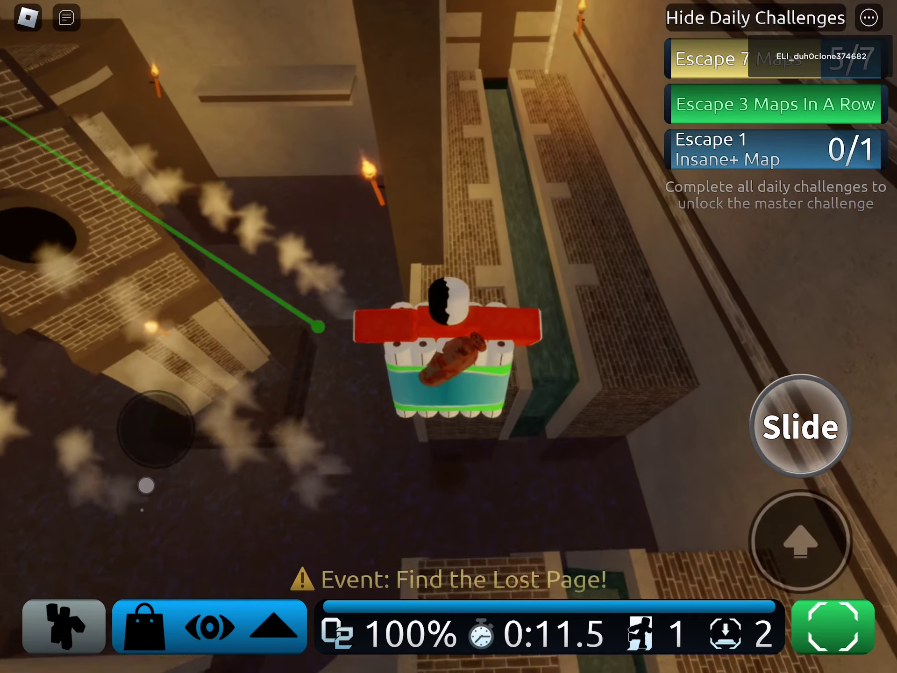
pyautogui.moveTo(146, 485)
pyautogui.mouseDown()
pyautogui.moveTo(148, 505)
pyautogui.moveTo(133, 482)
pyautogui.mouseUp()
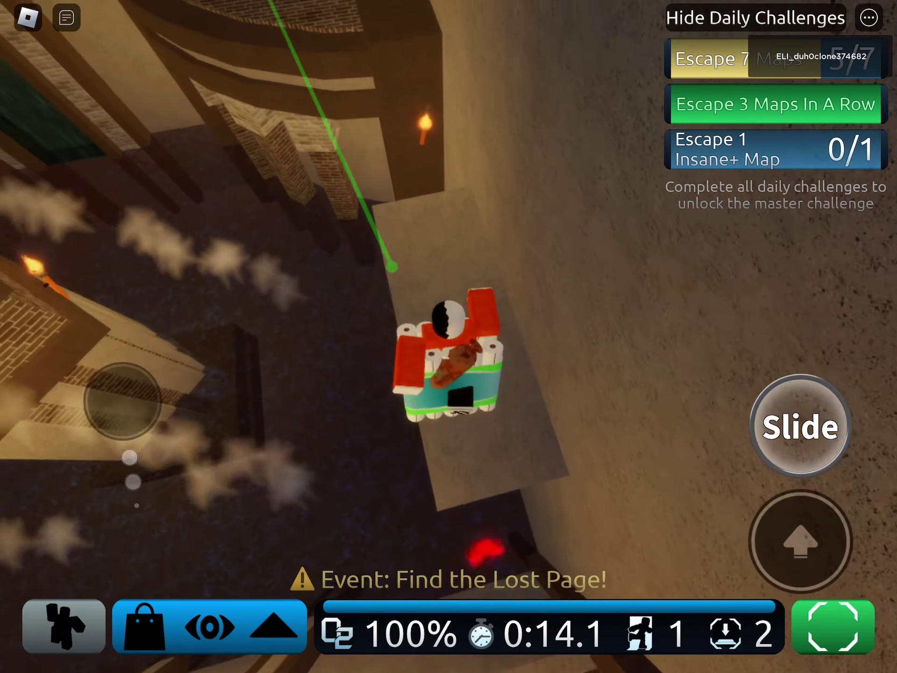
pyautogui.moveTo(78, 388); pyautogui.dragTo(85, 376)
pyautogui.moveTo(62, 425)
pyautogui.mouseDown()
pyautogui.moveTo(146, 409)
pyautogui.moveTo(172, 446)
pyautogui.mouseUp()
pyautogui.moveTo(152, 495)
pyautogui.mouseDown()
pyautogui.moveTo(114, 431)
pyautogui.moveTo(81, 425)
pyautogui.moveTo(78, 409)
pyautogui.mouseUp()
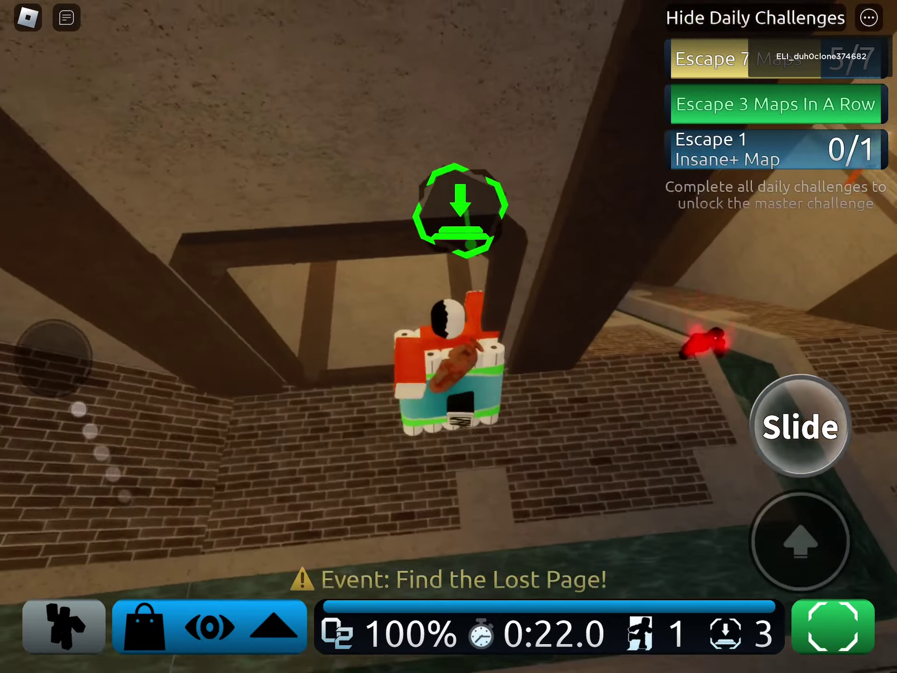
pyautogui.moveTo(13, 380)
pyautogui.mouseDown()
pyautogui.moveTo(143, 409)
pyautogui.moveTo(98, 379)
pyautogui.mouseUp()
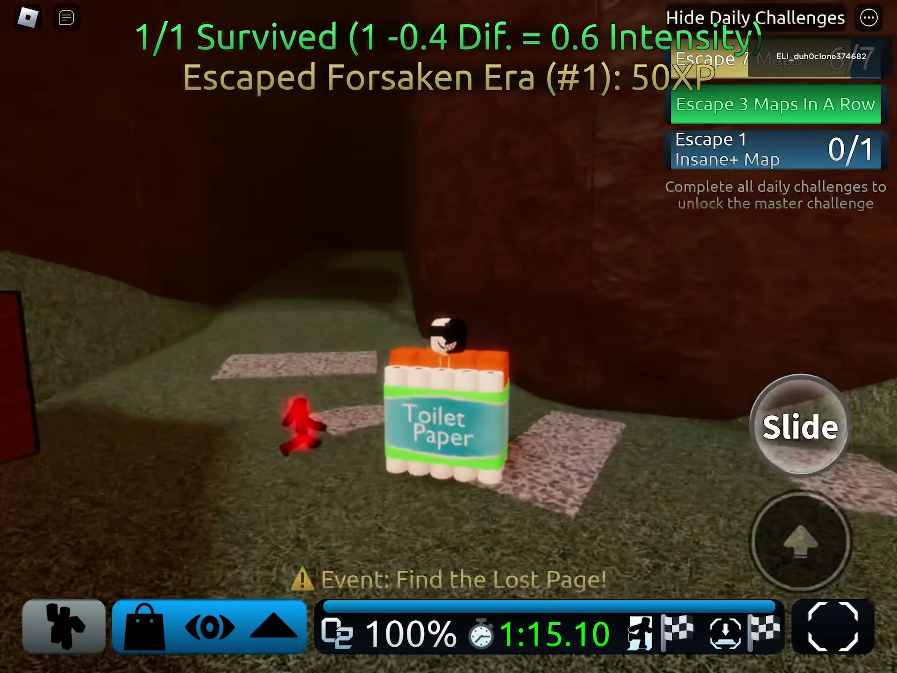
# Make the character flop onto its side, then swipe over to the iPad App Library
pyautogui.click(63, 626)
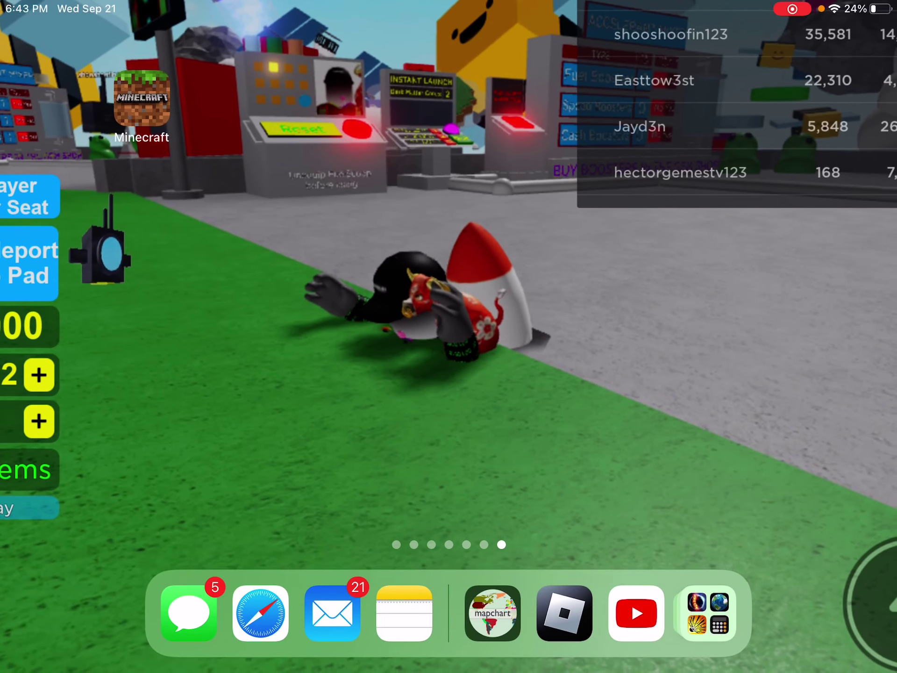
pyautogui.moveTo(630, 351); pyautogui.dragTo(210, 350)
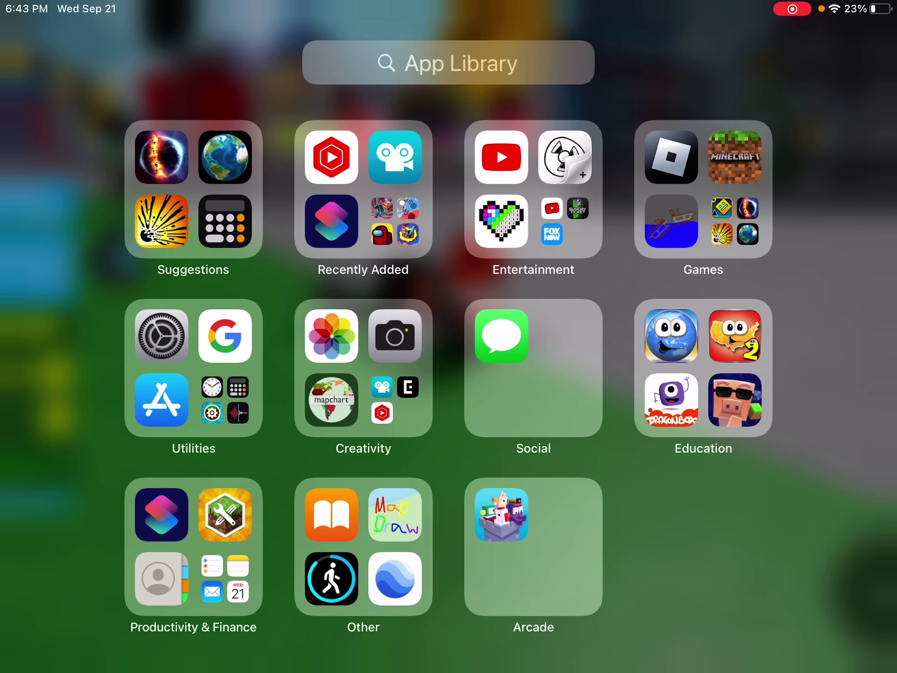
pyautogui.moveTo(827, 3); pyautogui.dragTo(827, 211)
pyautogui.click(837, 385)
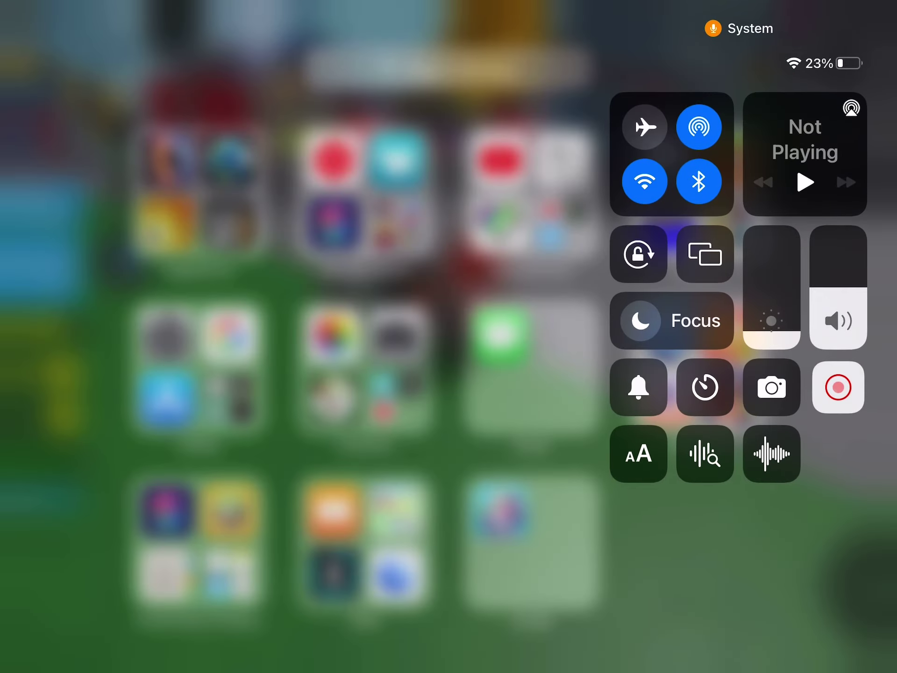
pyautogui.click(749, 525)
pyautogui.click(281, 336)
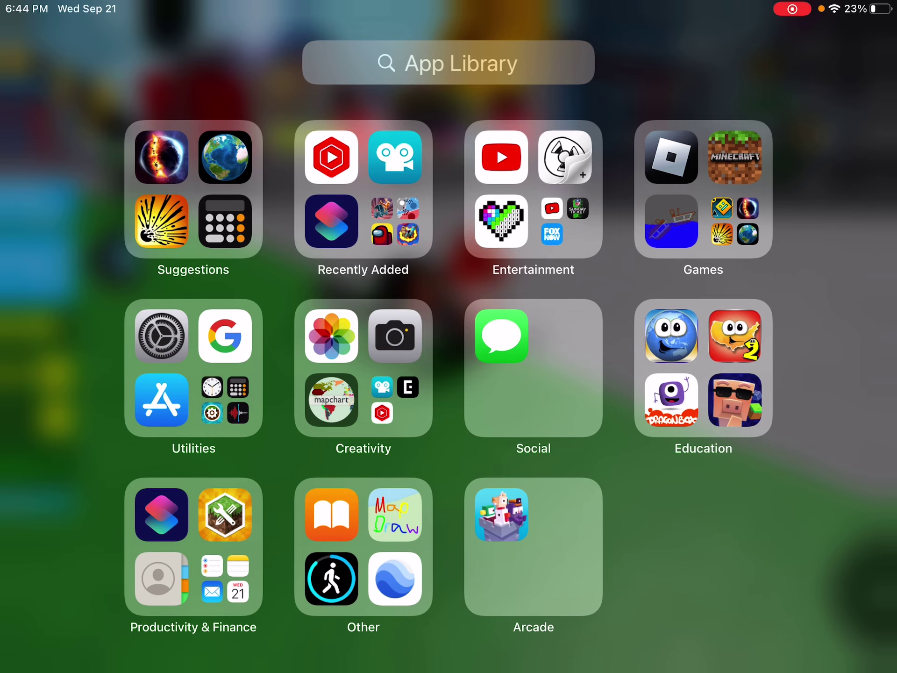
pyautogui.click(501, 156)
# Minimise the Short, open Your channel's video list, and play 'Flood escape two experienc lol'
pyautogui.click(28, 19)
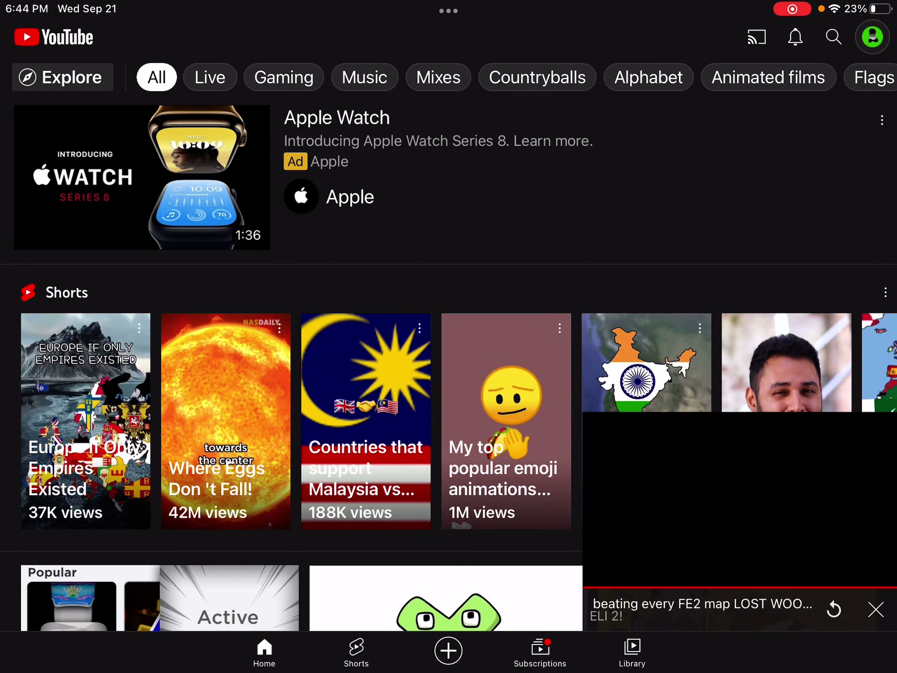
pyautogui.click(872, 36)
pyautogui.click(301, 234)
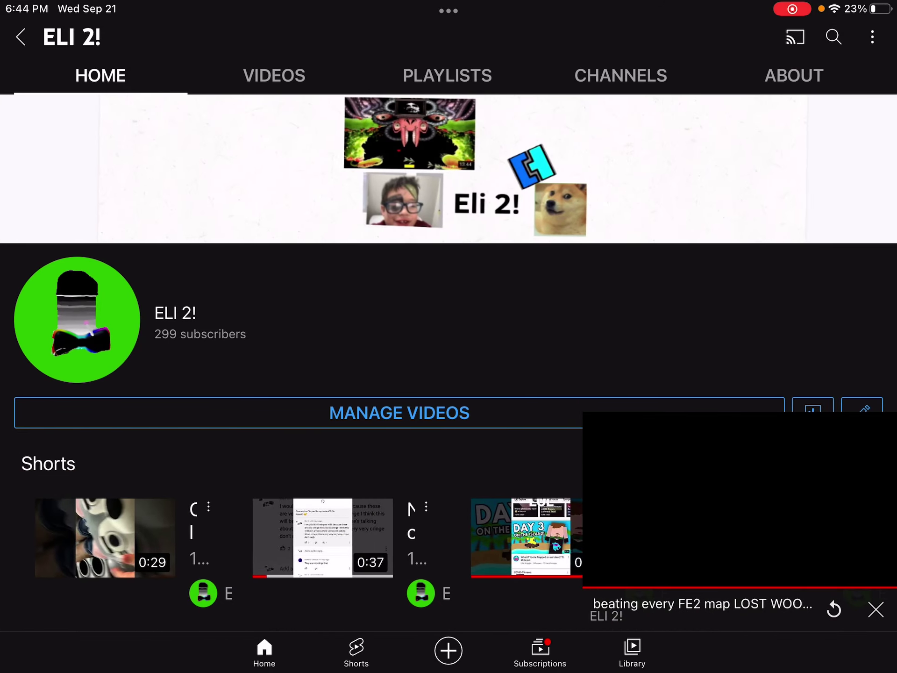
pyautogui.click(274, 75)
pyautogui.scroll(-10, 448, 343)
pyautogui.scroll(-10, 449, 343)
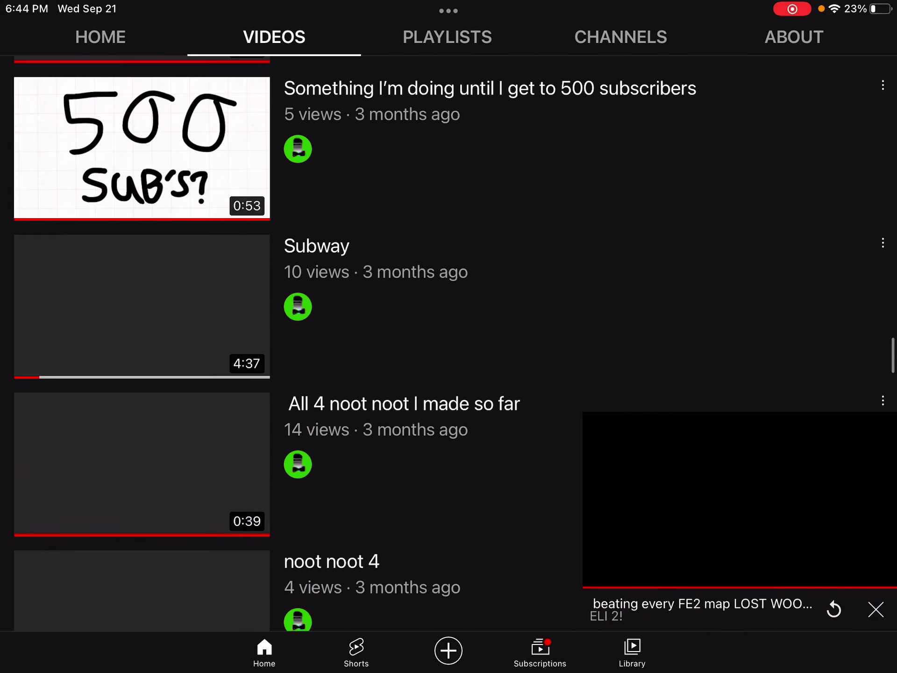
pyautogui.scroll(-10, 449, 344)
pyautogui.scroll(-10, 449, 343)
pyautogui.scroll(-5, 449, 344)
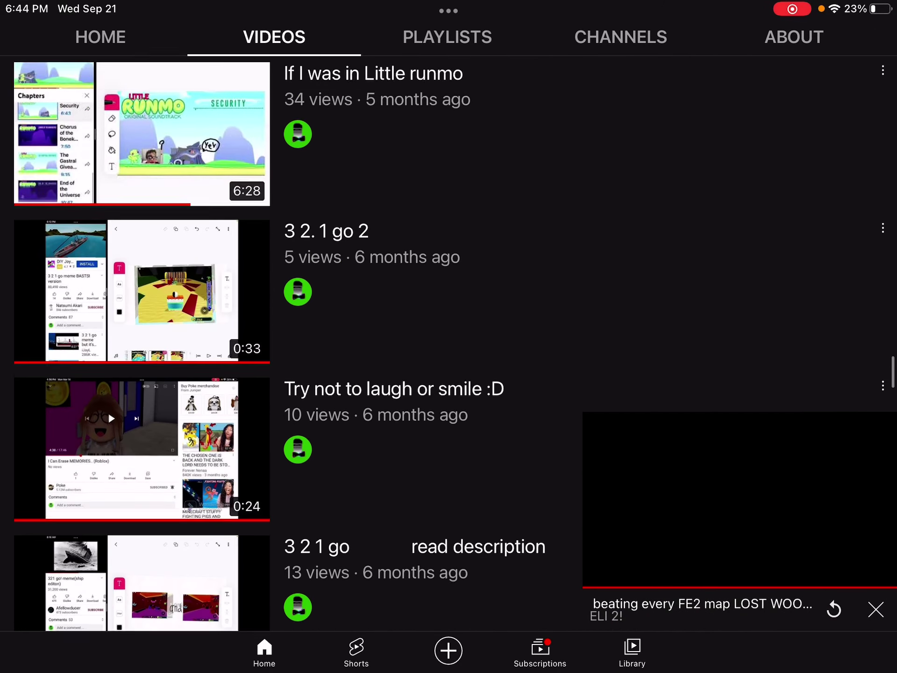
pyautogui.scroll(-10, 448, 343)
pyautogui.scroll(3, 448, 344)
pyautogui.scroll(-10, 448, 344)
pyautogui.scroll(-10, 448, 344)
pyautogui.scroll(-10, 449, 343)
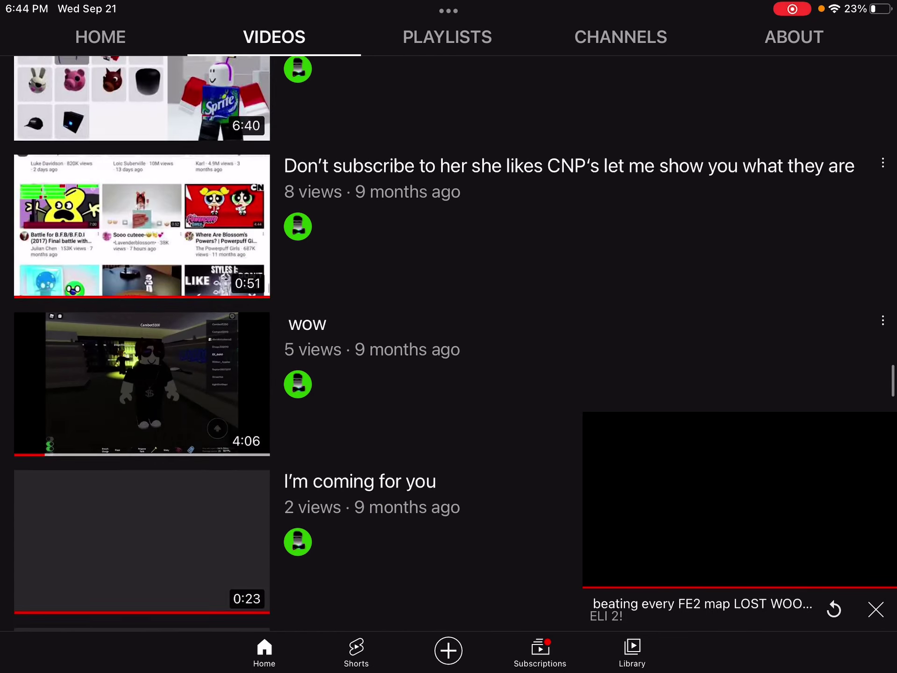
pyautogui.scroll(-10, 449, 344)
pyautogui.scroll(-5, 449, 344)
pyautogui.scroll(-10, 449, 343)
pyautogui.scroll(-10, 448, 343)
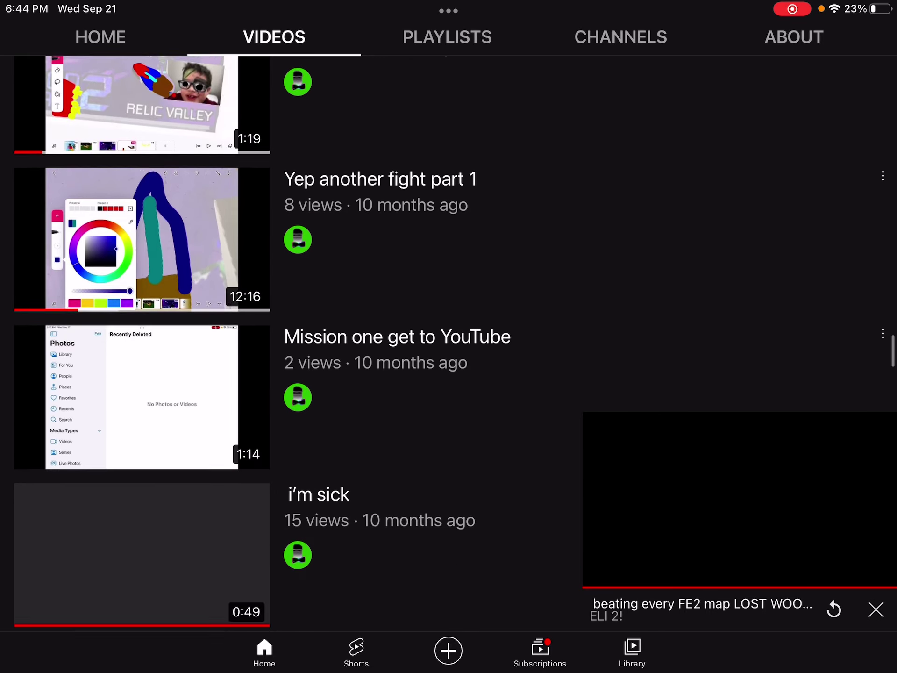
pyautogui.scroll(-10, 448, 344)
pyautogui.scroll(-5, 449, 344)
pyautogui.scroll(3, 448, 343)
pyautogui.scroll(3, 448, 343)
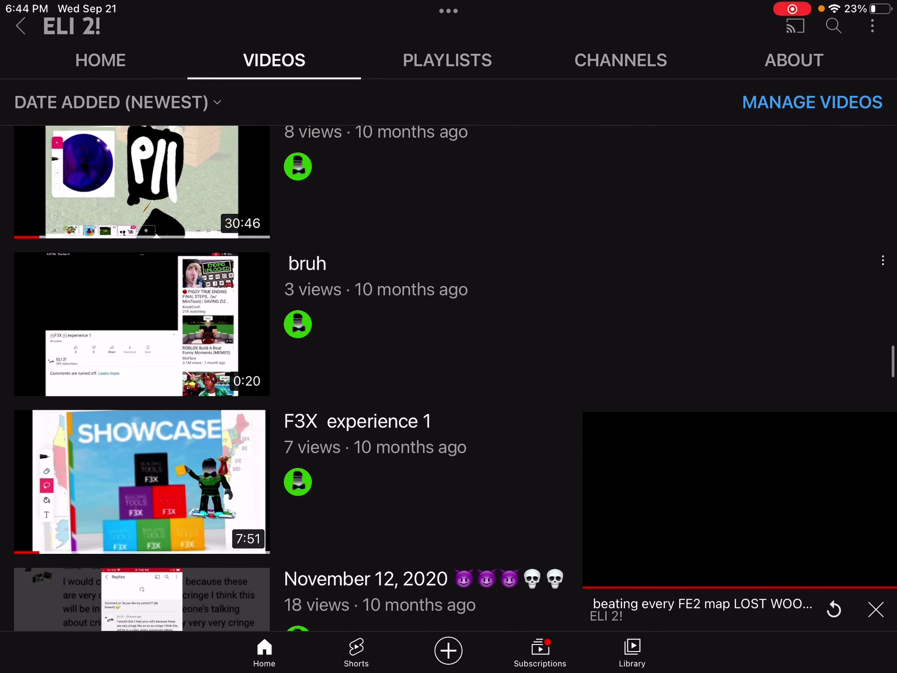
pyautogui.scroll(-2, 449, 344)
pyautogui.scroll(-2, 449, 343)
pyautogui.scroll(1, 448, 343)
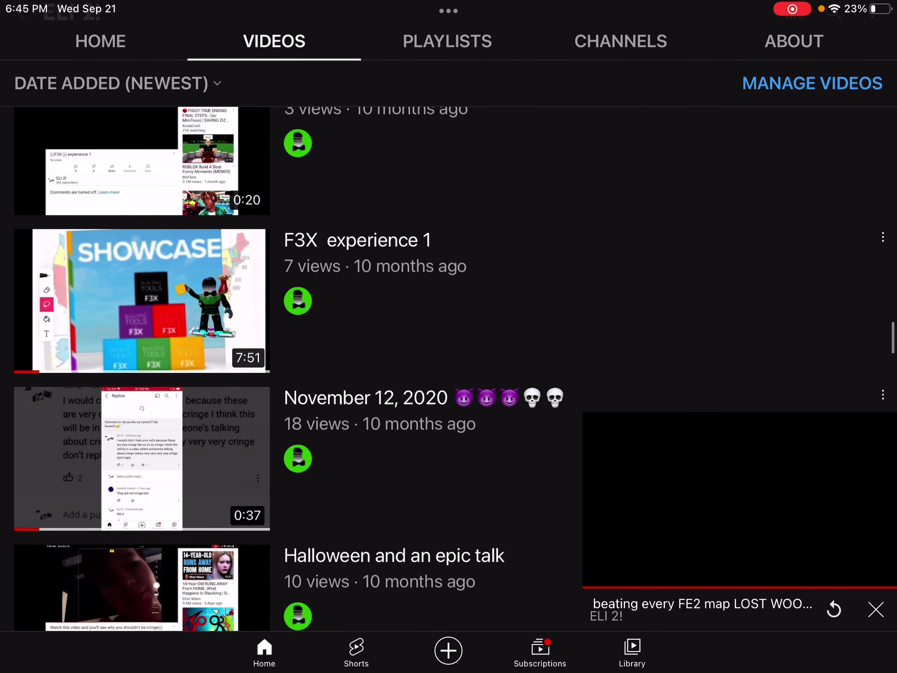
pyautogui.scroll(6, 449, 343)
pyautogui.scroll(2, 449, 343)
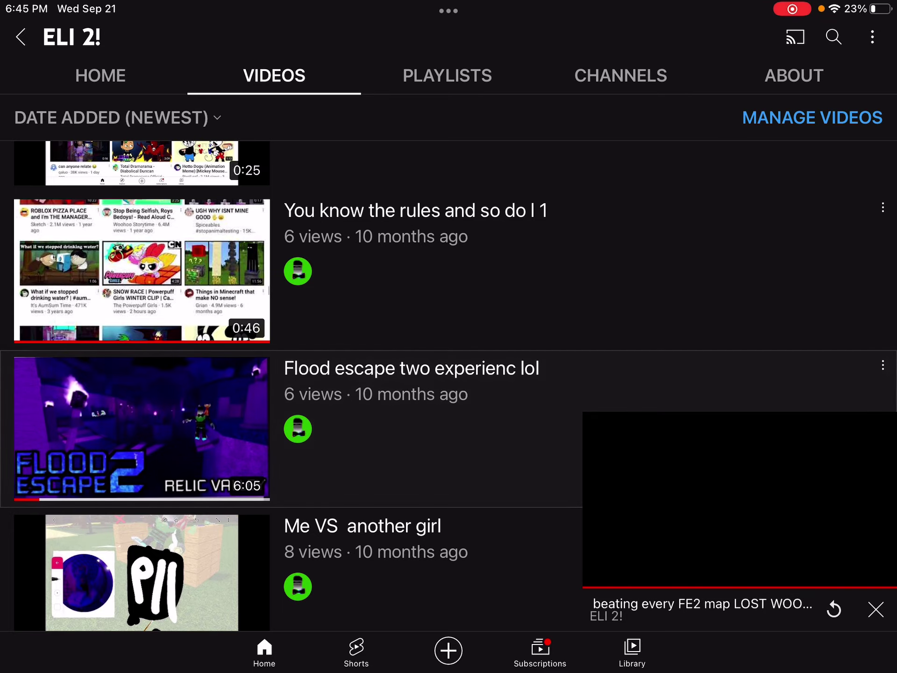
pyautogui.click(140, 428)
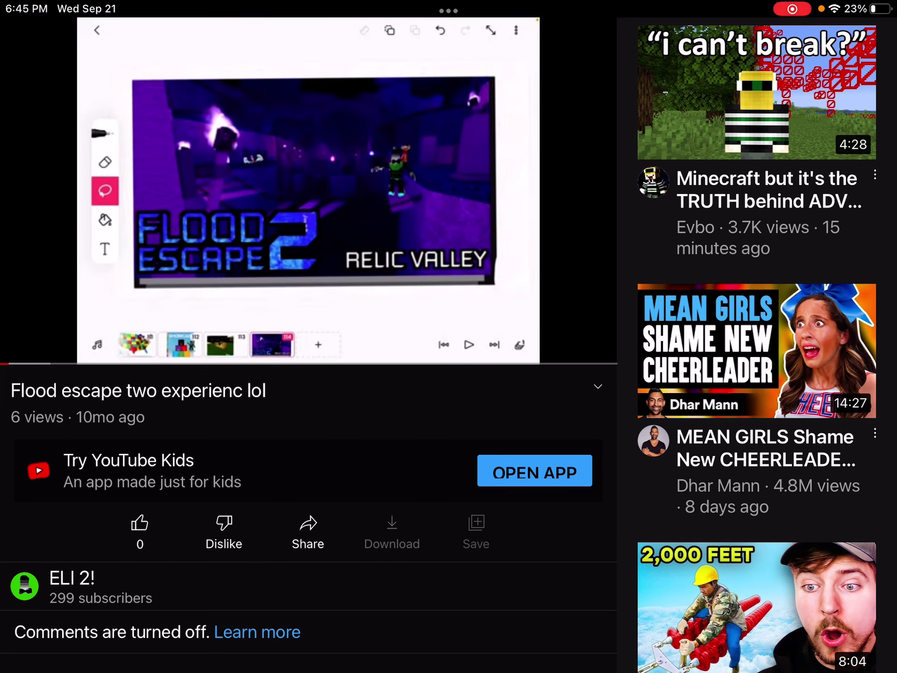
# Skip well ahead in the Relic Valley video with repeated right-side double-taps
pyautogui.click(491, 196)
pyautogui.doubleClick(491, 196)
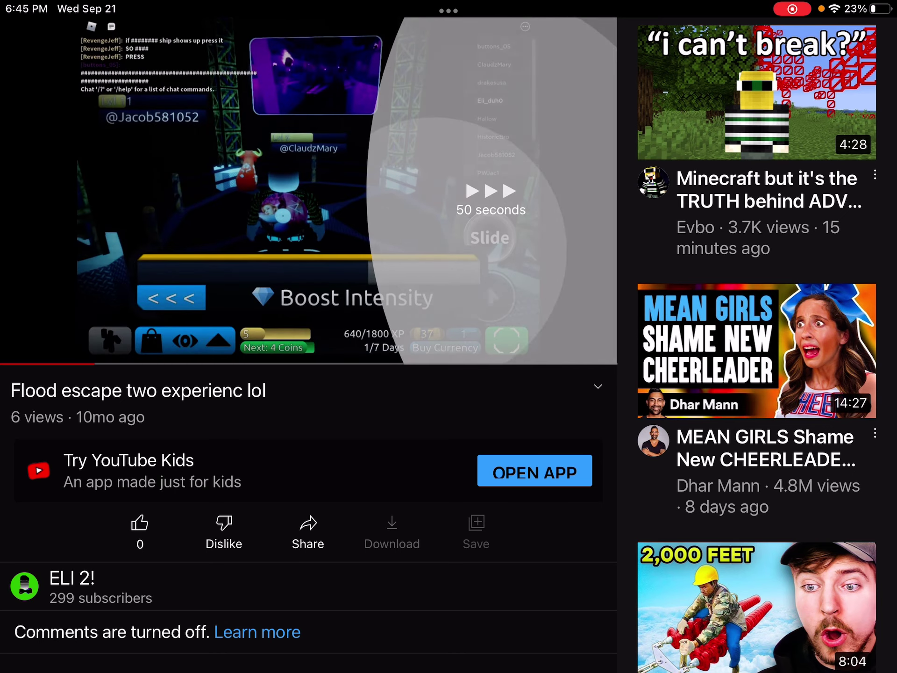
pyautogui.doubleClick(491, 196)
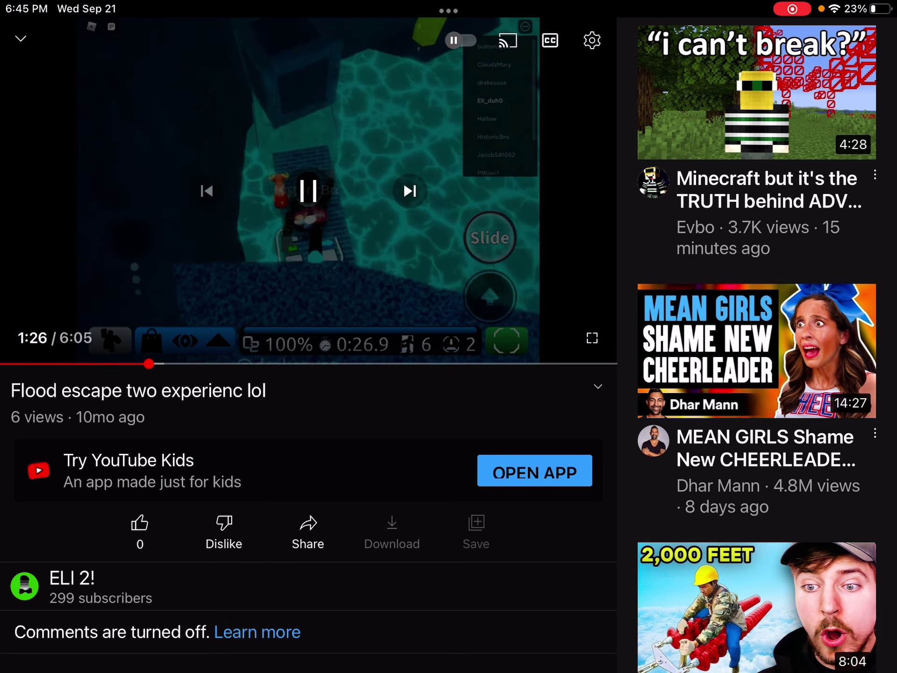
# Minimise and close the video player, then return to the YouTube home feed
pyautogui.click(308, 191)
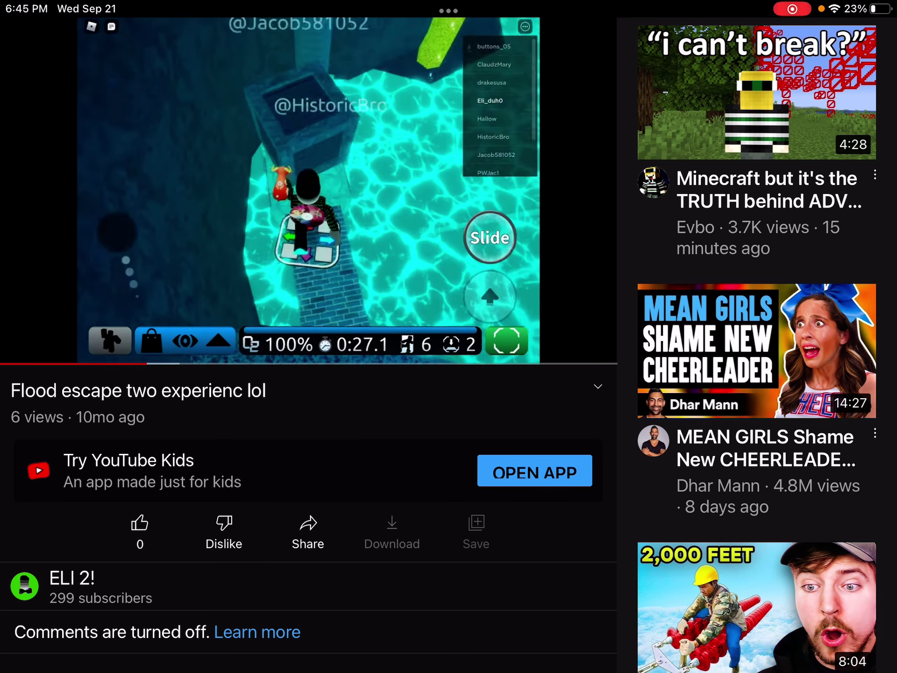
pyautogui.click(70, 578)
pyautogui.click(875, 607)
pyautogui.scroll(-5, 449, 337)
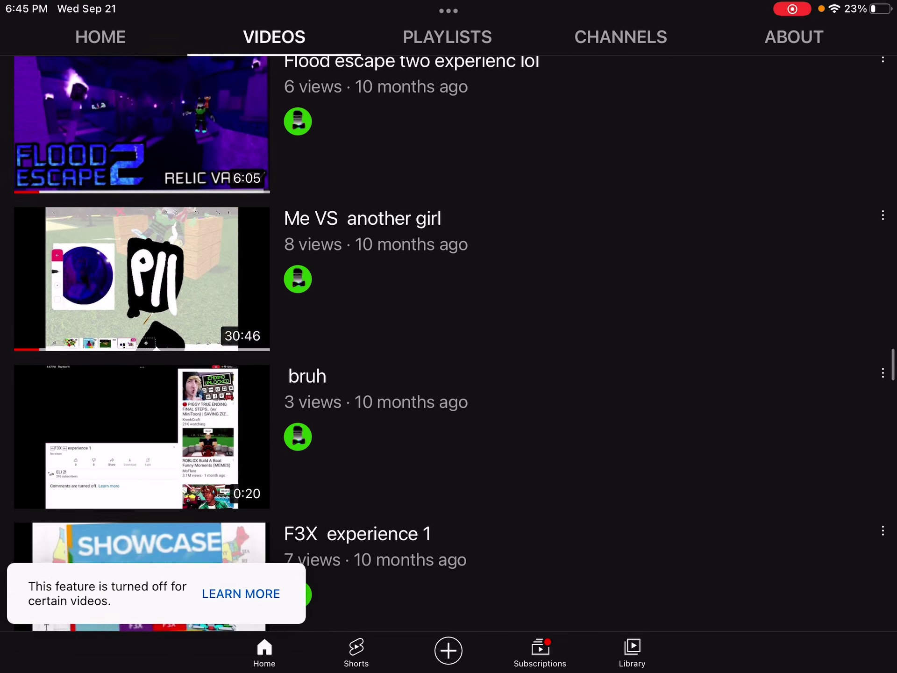
pyautogui.scroll(5, 448, 337)
pyautogui.click(20, 60)
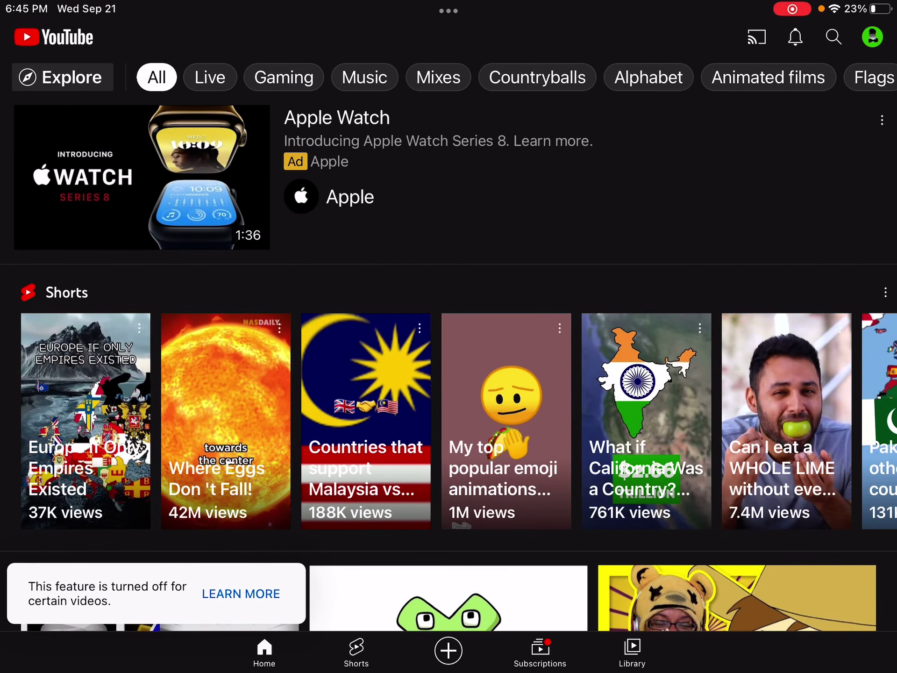